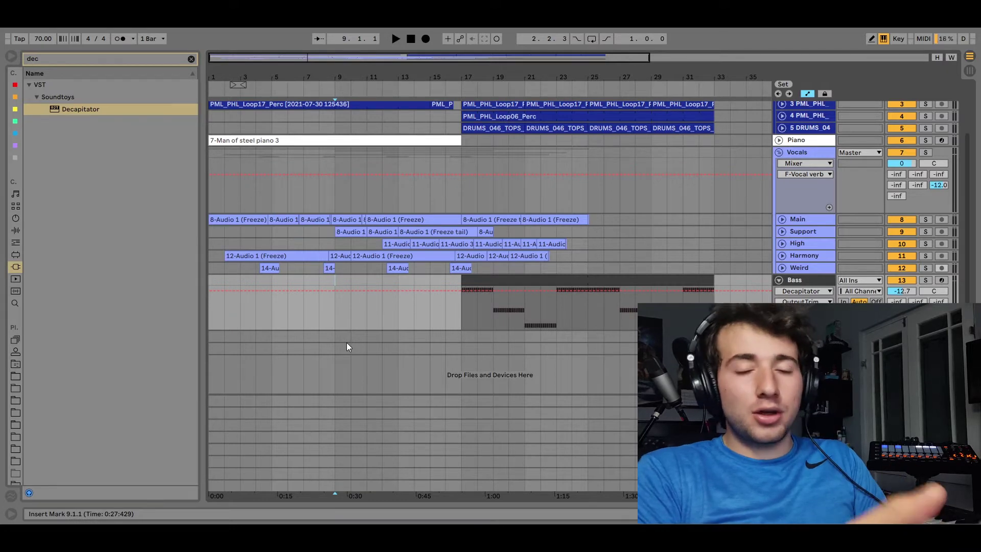
# Play the arrangement from bar 9 to hear the full mix.
pyautogui.press('space')
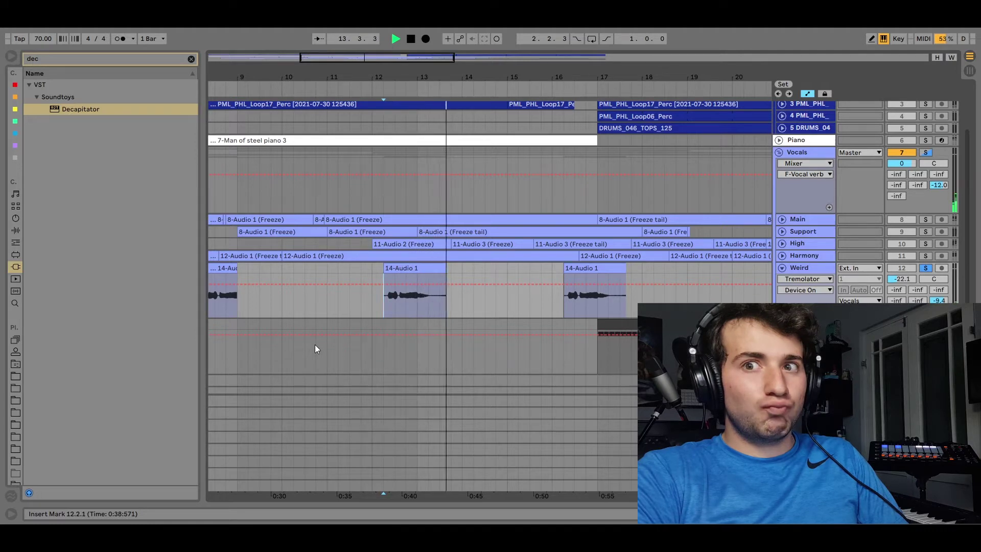
# Stop playback at bar 13.4.1 after hearing the Weird track's 14-Audio 1 clips.
pyautogui.press('space')
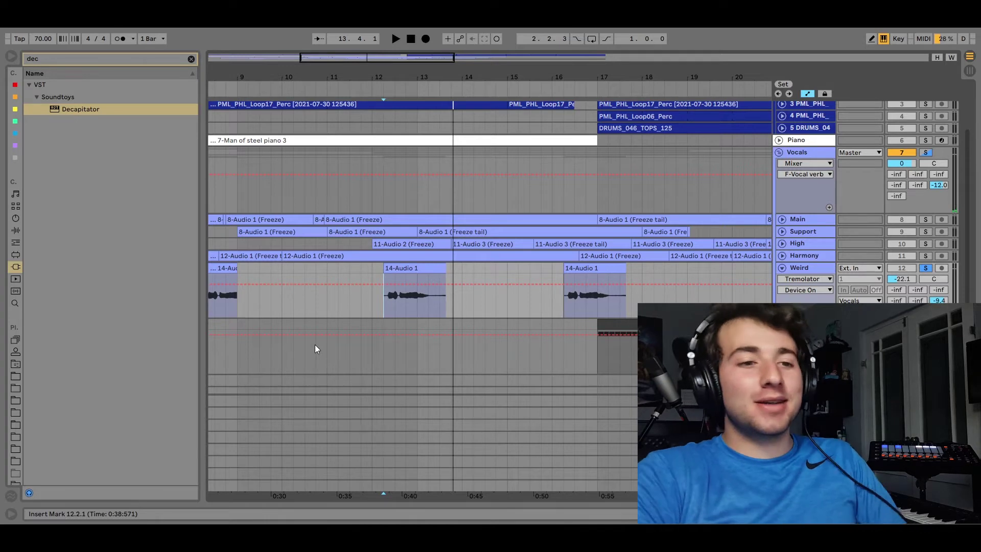
# Bypass the Weird track's Audio Effect Rack and collapse its effect chain.
pyautogui.doubleClick(814, 271)
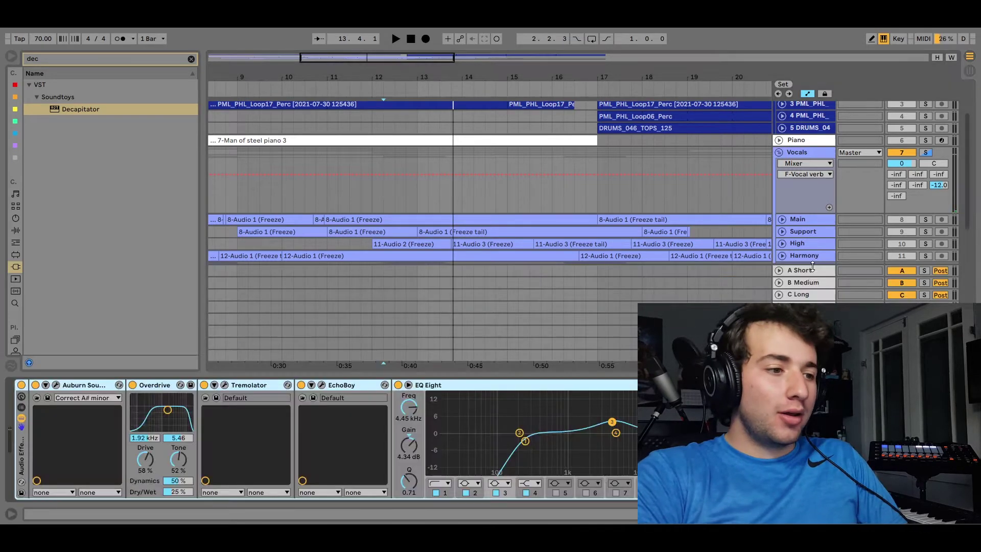
pyautogui.click(22, 385)
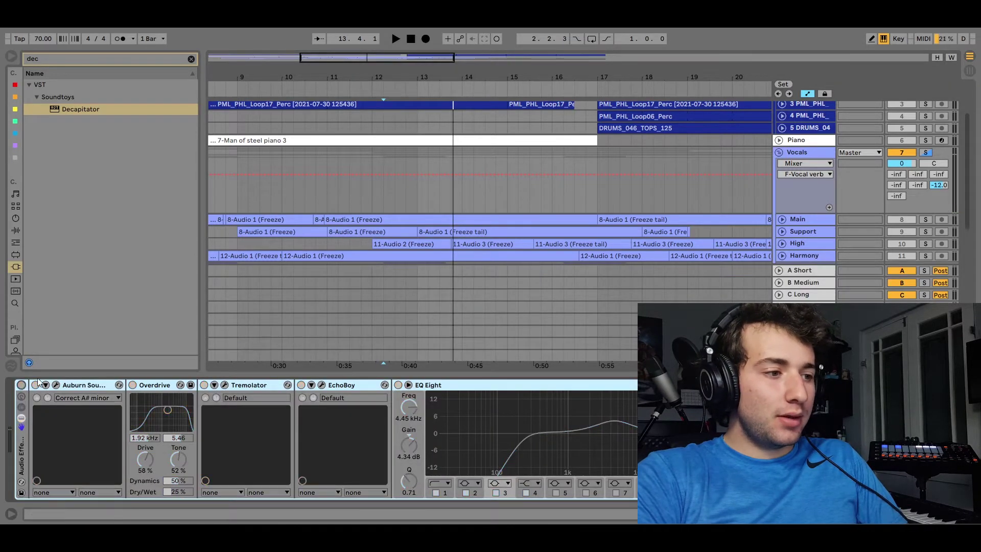
pyautogui.moveTo(38, 377); pyautogui.dragTo(38, 506)
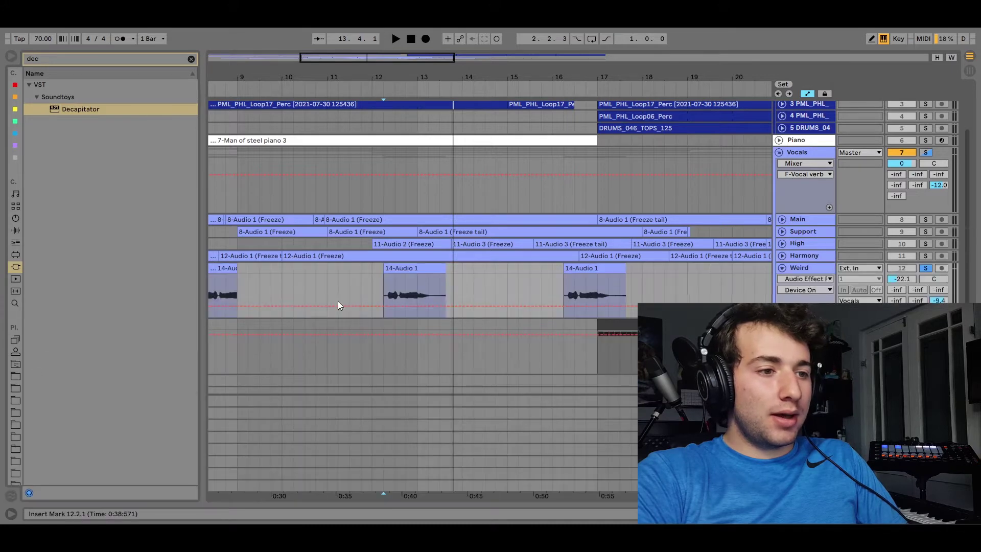
# Set the 14-Audio 1 clip to 12 st transpose with Complex Pro warp mode.
pyautogui.click(390, 274)
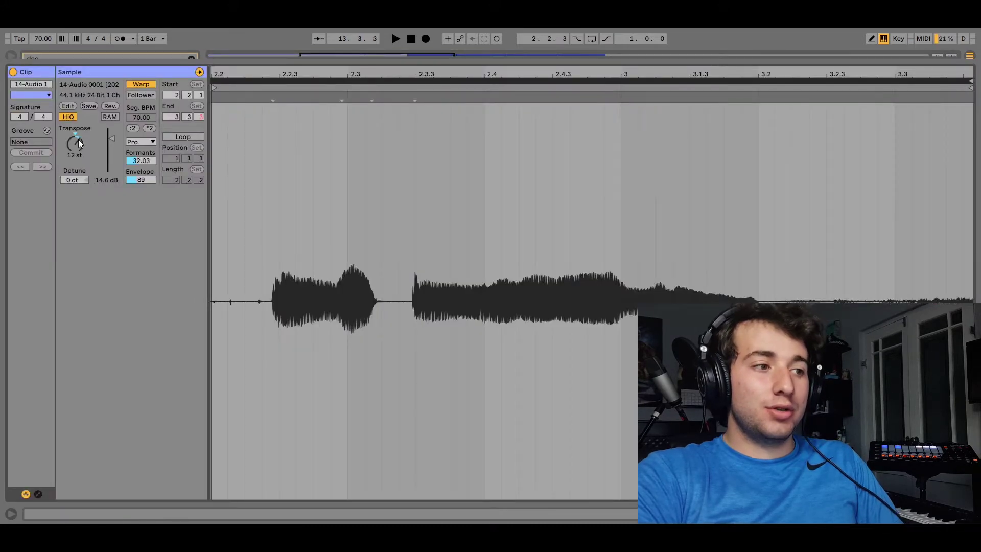
pyautogui.doubleClick(78, 139)
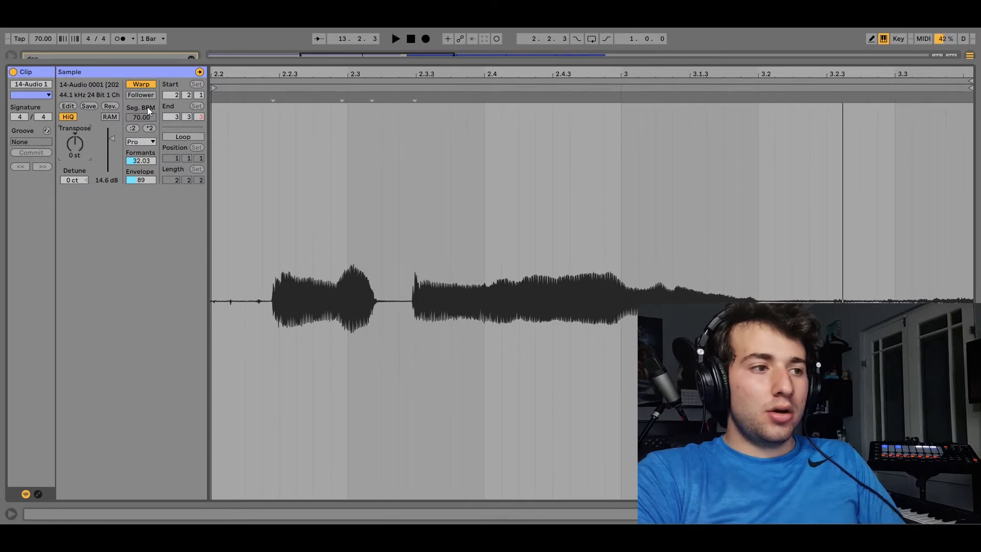
pyautogui.hotkey('ctrl', 'alt', 'l')
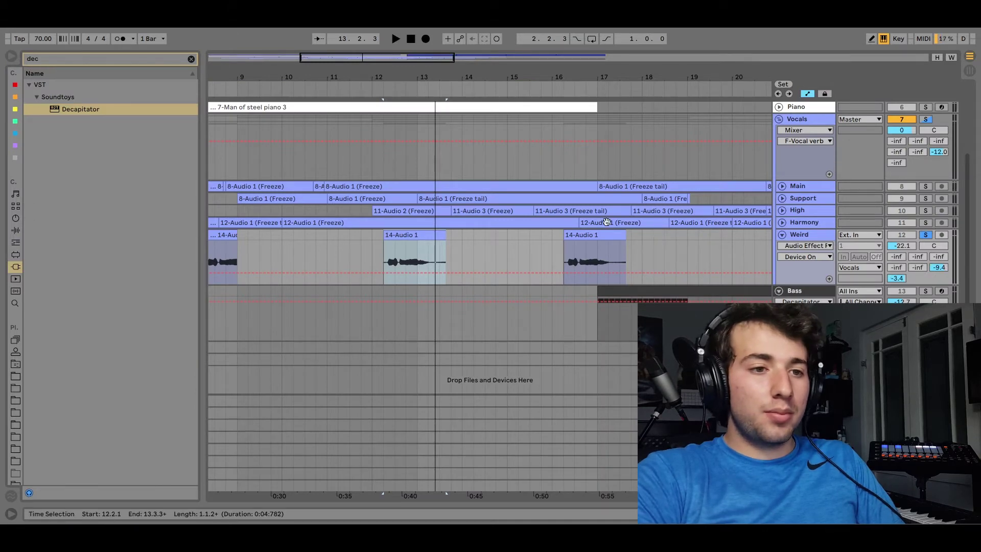
pyautogui.doubleClick(814, 237)
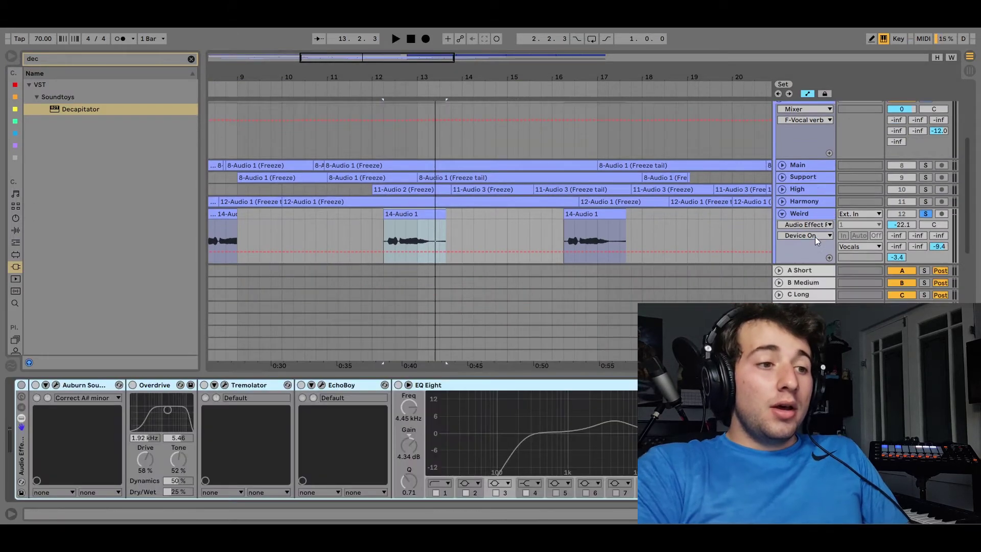
pyautogui.doubleClick(409, 211)
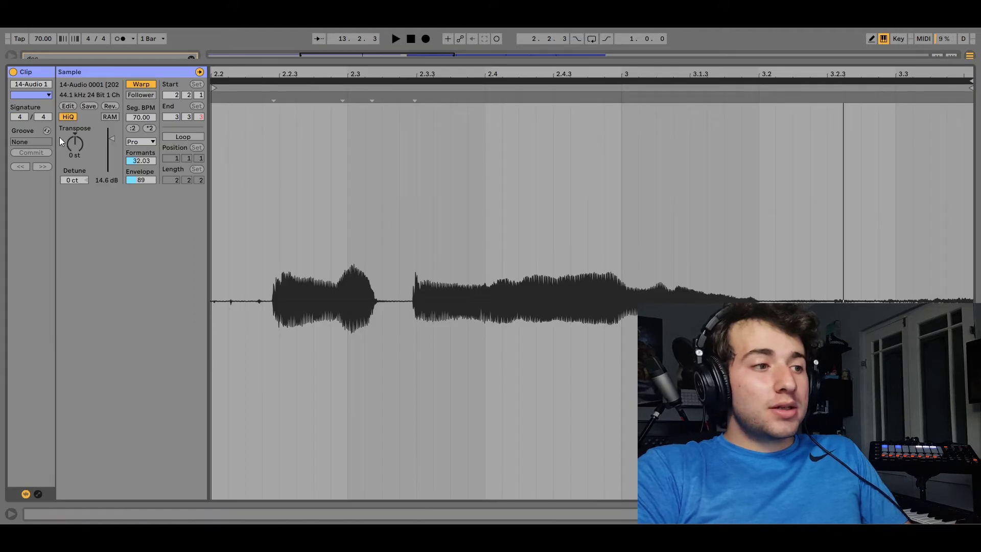
pyautogui.click(74, 143)
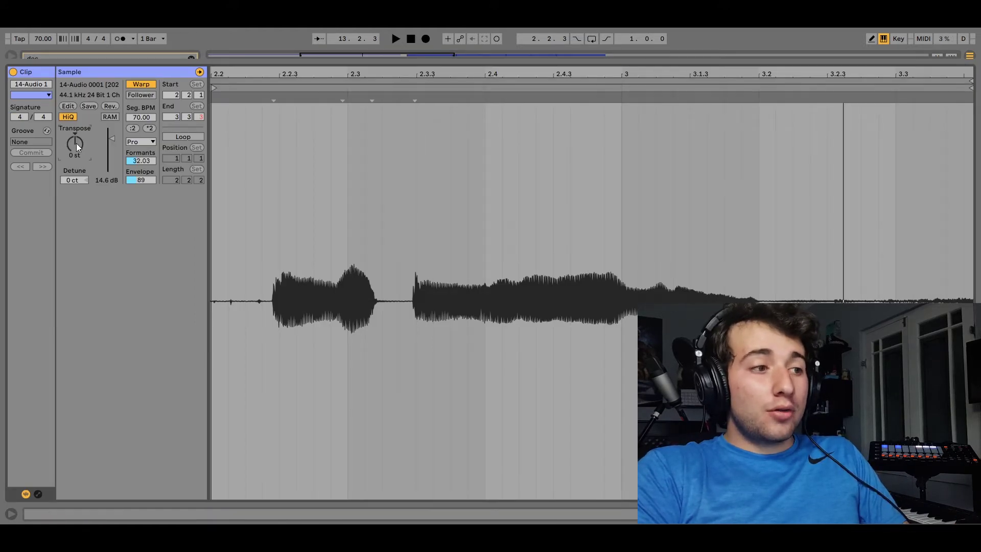
pyautogui.click(142, 142)
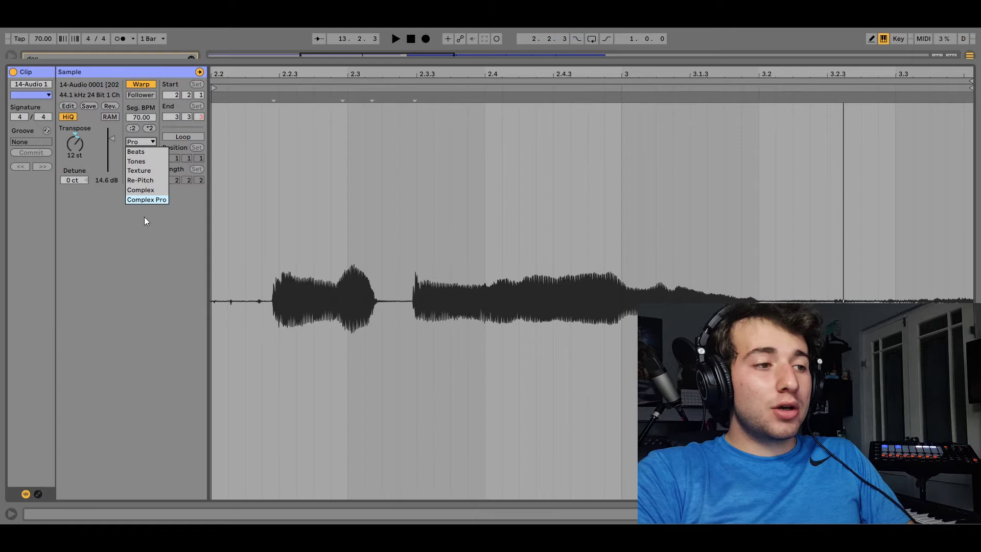
pyautogui.click(145, 200)
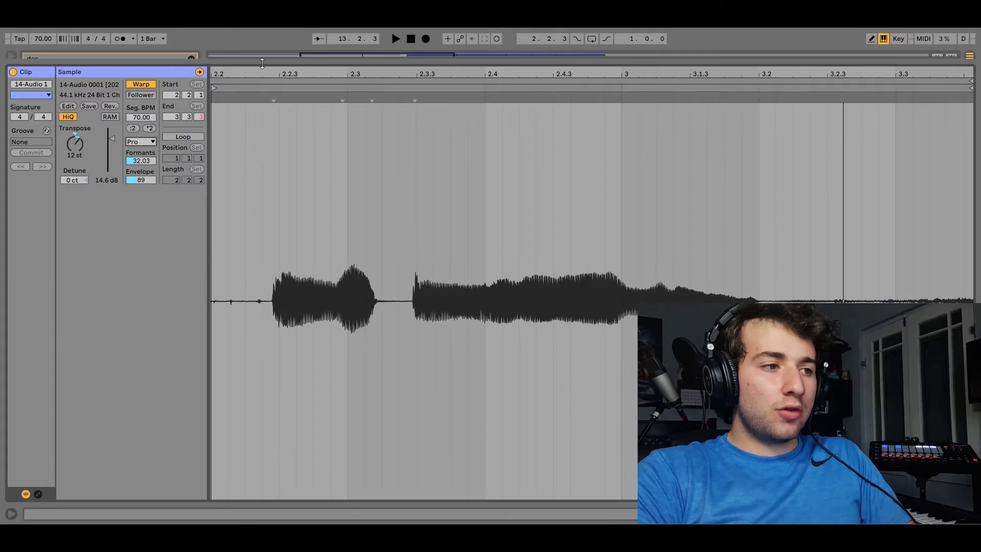
# Audition the pitched vocal, then show the Graillon 2 autotune window set to A# minor.
pyautogui.hotkey('ctrl', 'alt', 'l')
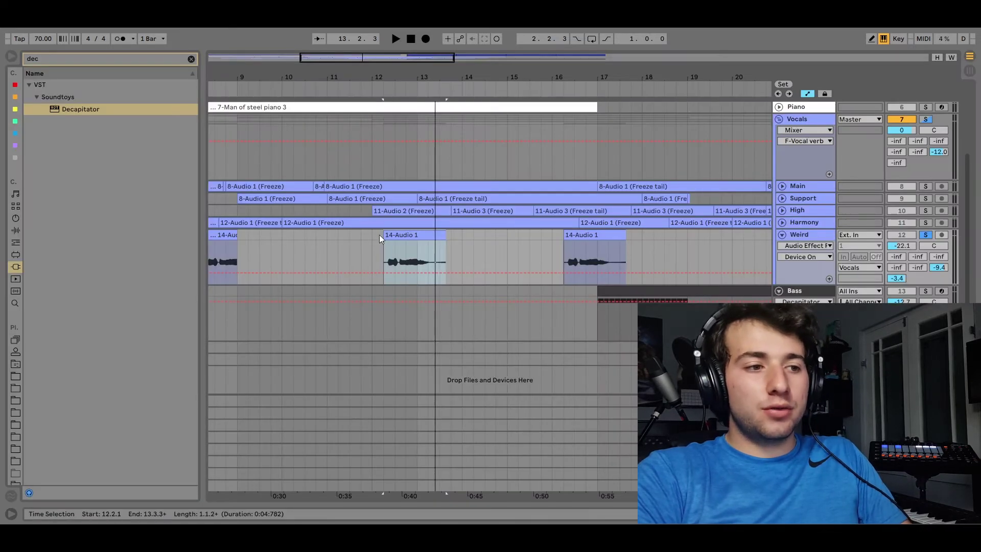
pyautogui.press('space')
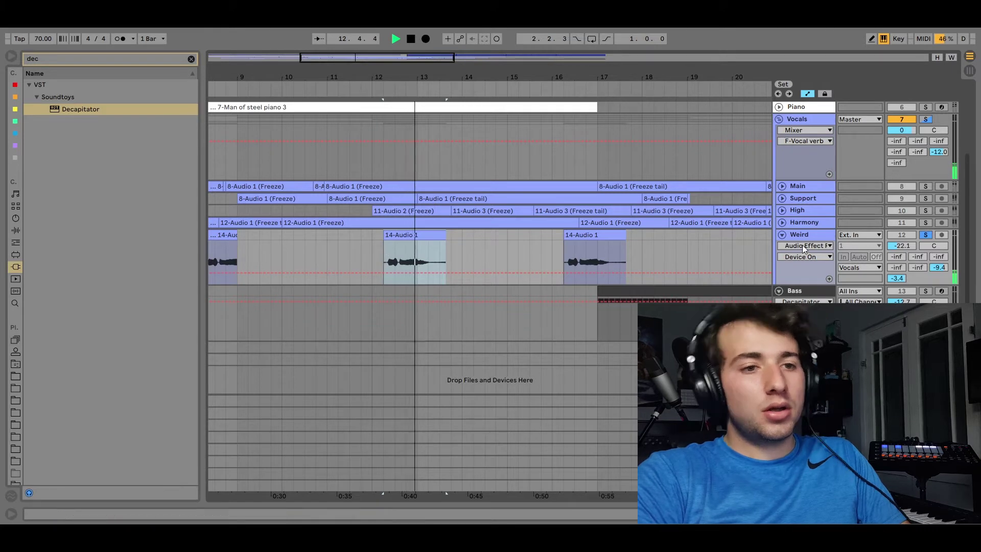
pyautogui.press('space')
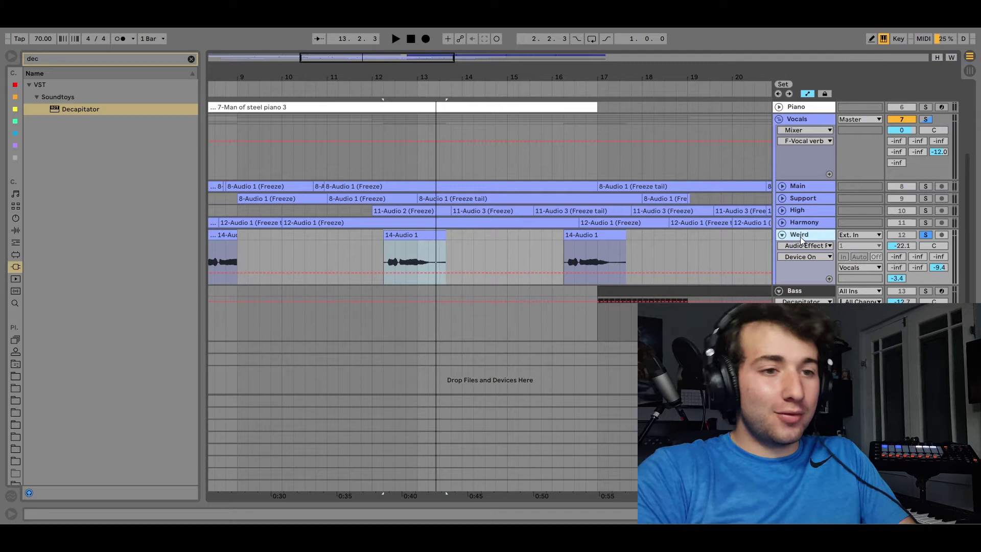
pyautogui.doubleClick(800, 238)
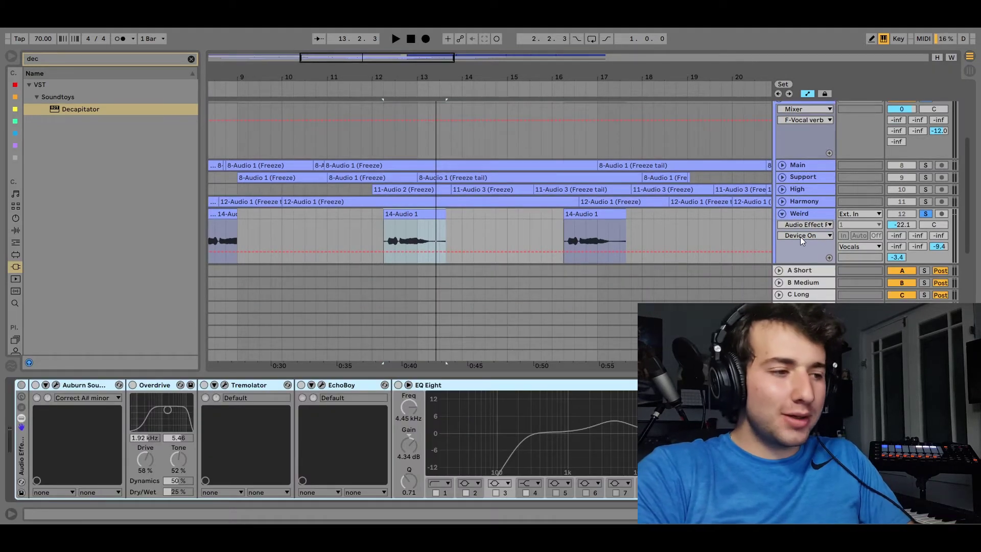
pyautogui.click(56, 385)
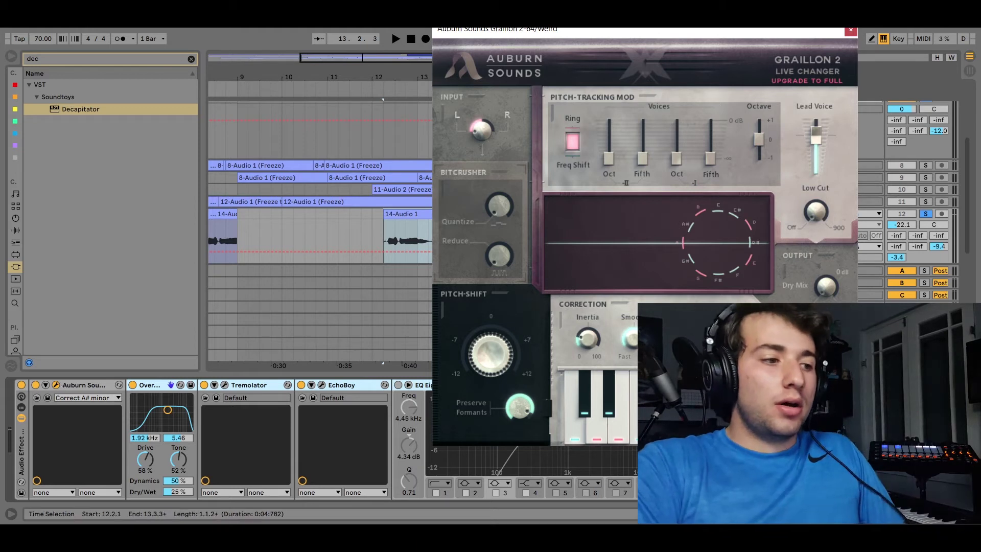
# Close Graillon 2, switch off Tremolator and EchoBoy, and audition from 12.2.1.
pyautogui.click(851, 31)
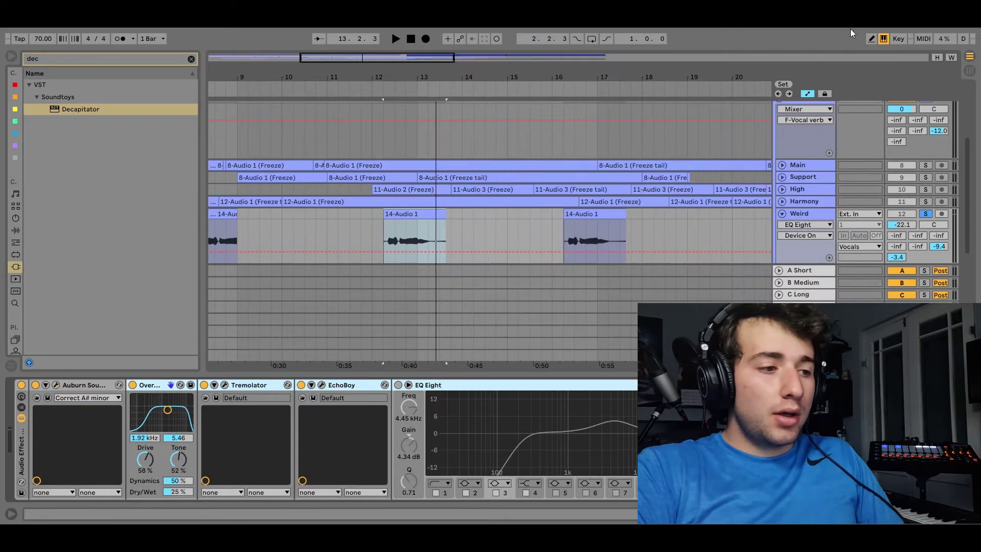
pyautogui.click(372, 384)
pyautogui.click(153, 387)
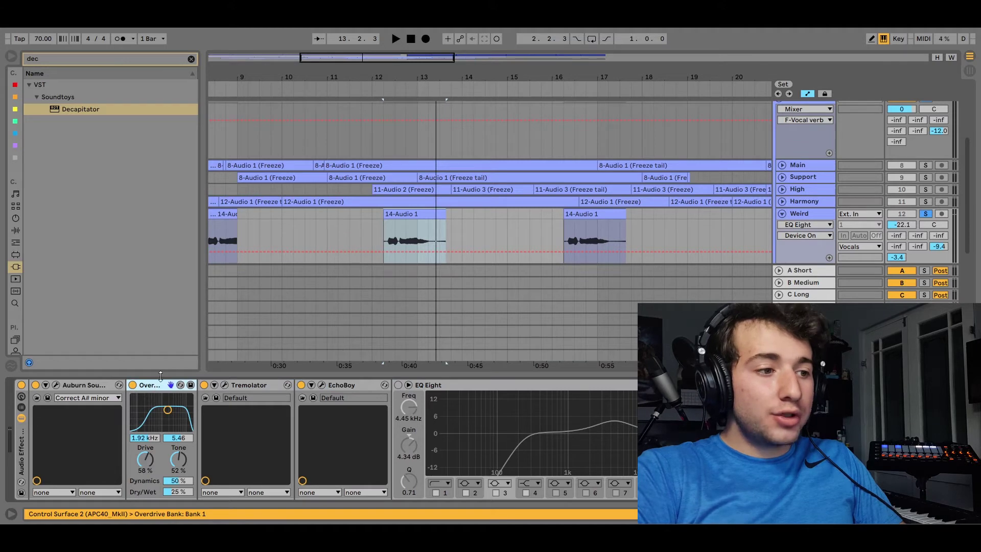
pyautogui.click(204, 384)
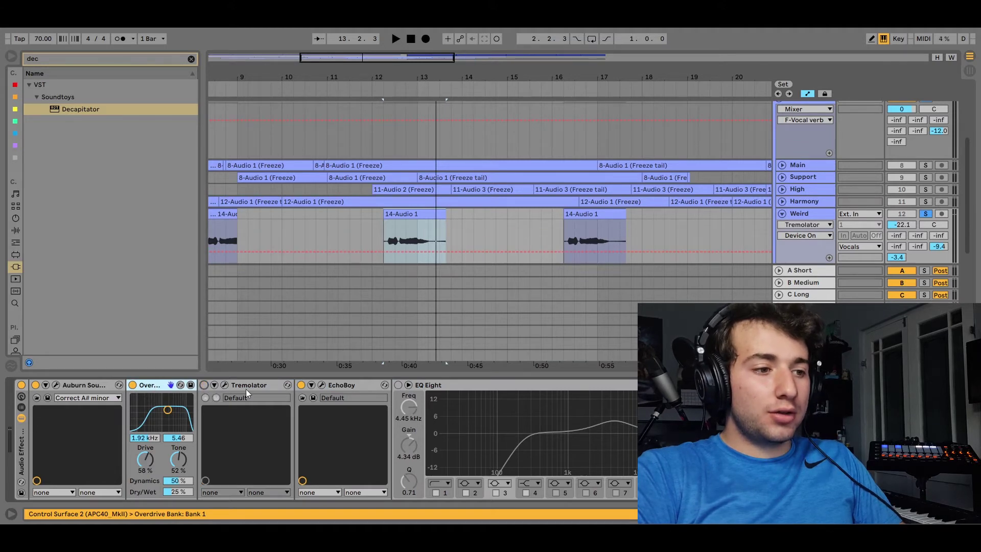
pyautogui.click(300, 385)
pyautogui.click(381, 230)
pyautogui.press('space')
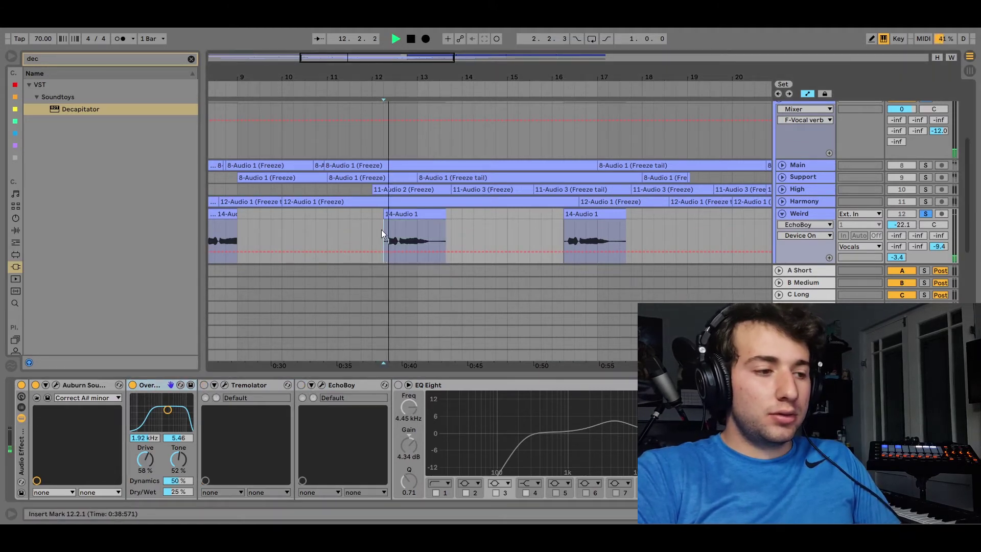
pyautogui.press('space')
# Compare the vocal without Overdrive, then re-enable Overdrive at 58% drive and 25% dry/wet.
pyautogui.click(132, 384)
pyautogui.press('space')
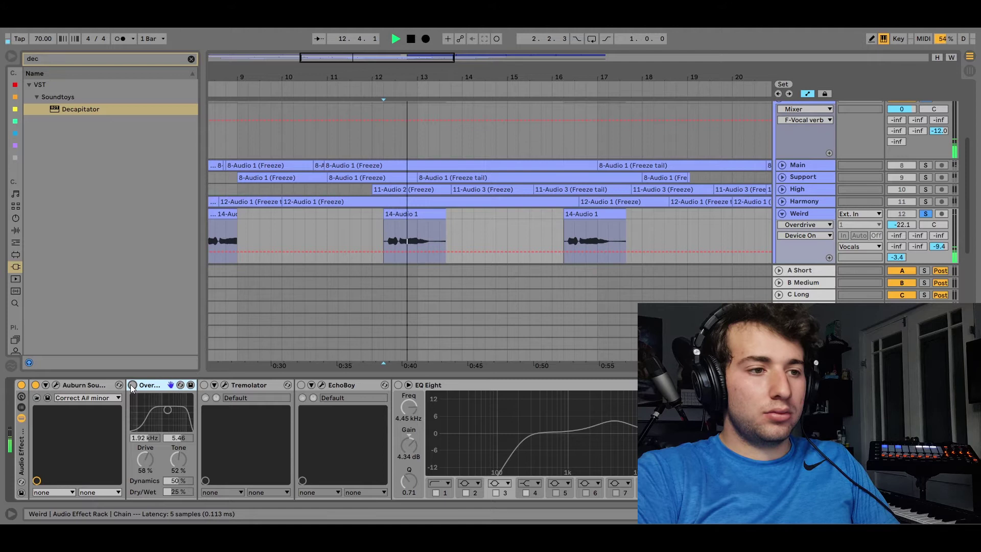
pyautogui.press('space')
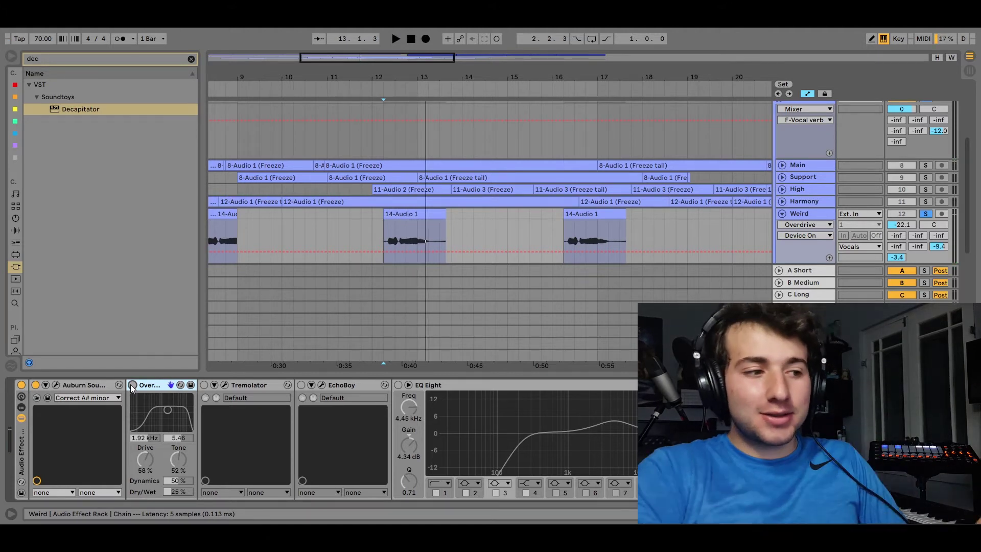
pyautogui.click(132, 386)
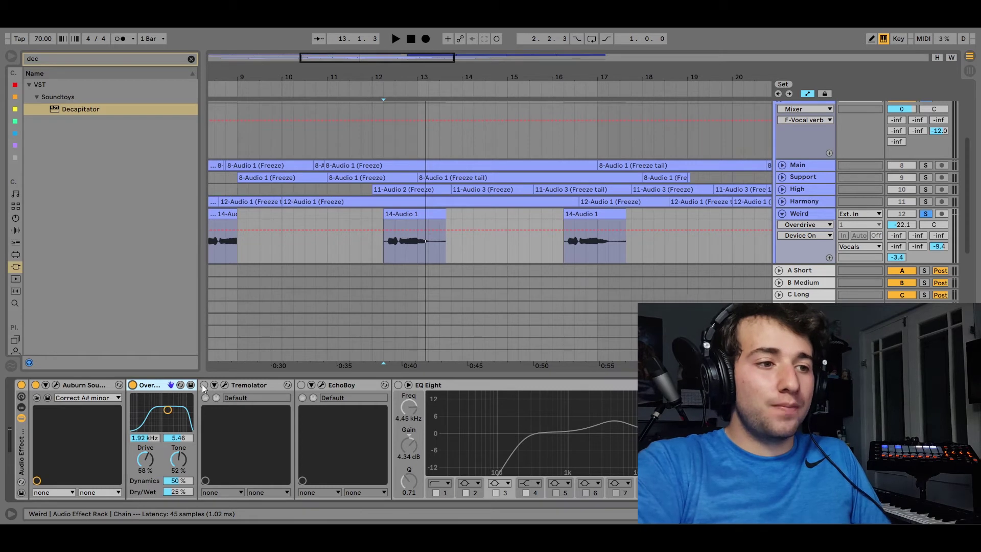
pyautogui.click(377, 260)
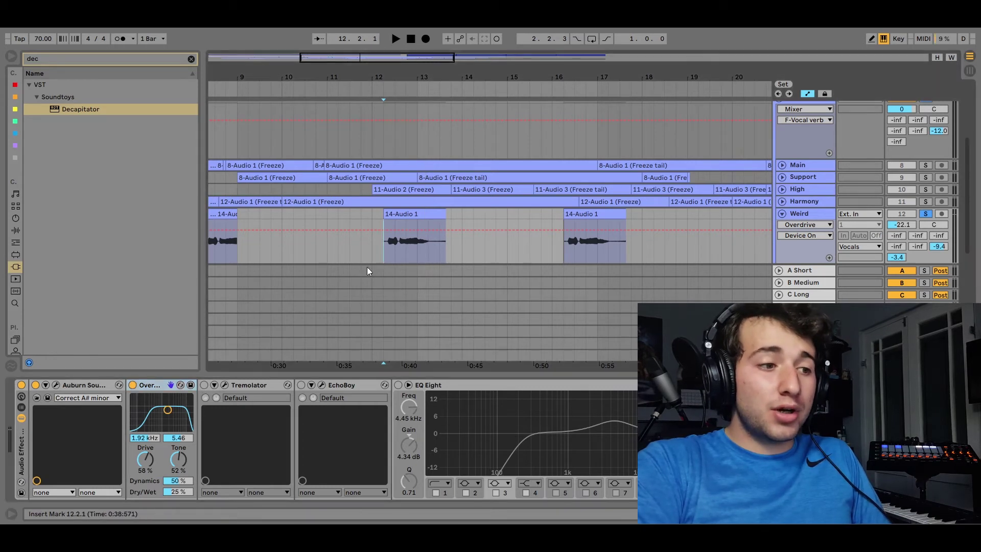
pyautogui.click(204, 384)
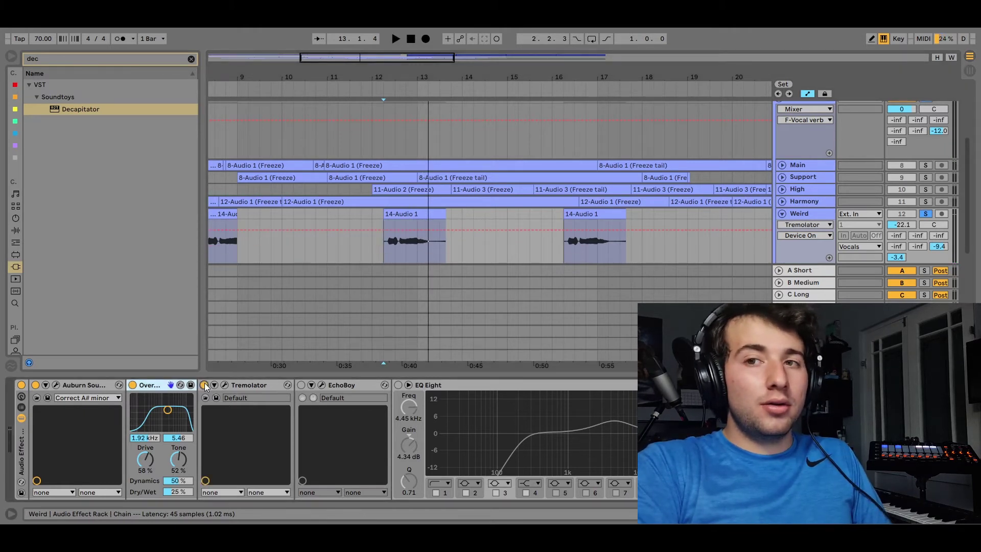
pyautogui.click(226, 385)
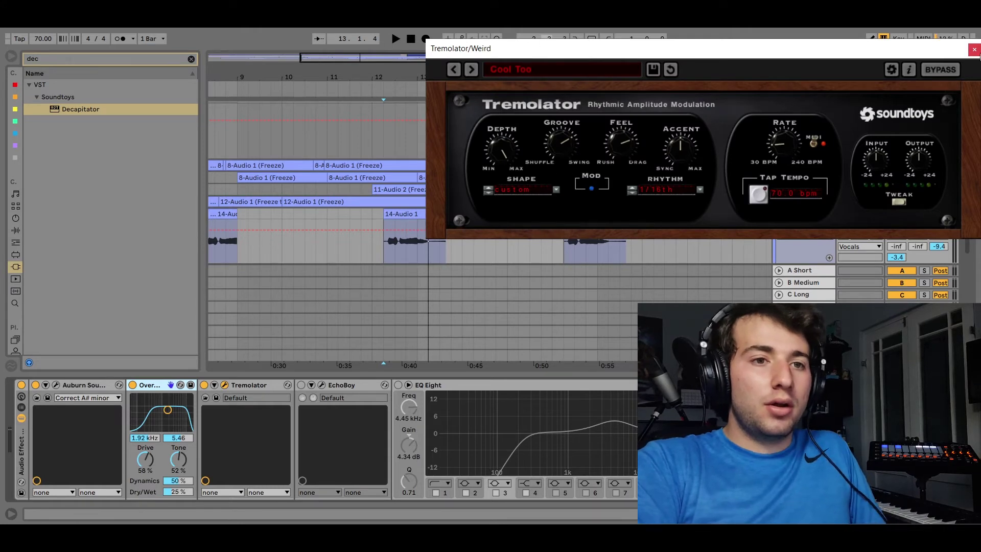
pyautogui.click(384, 250)
pyautogui.press('space')
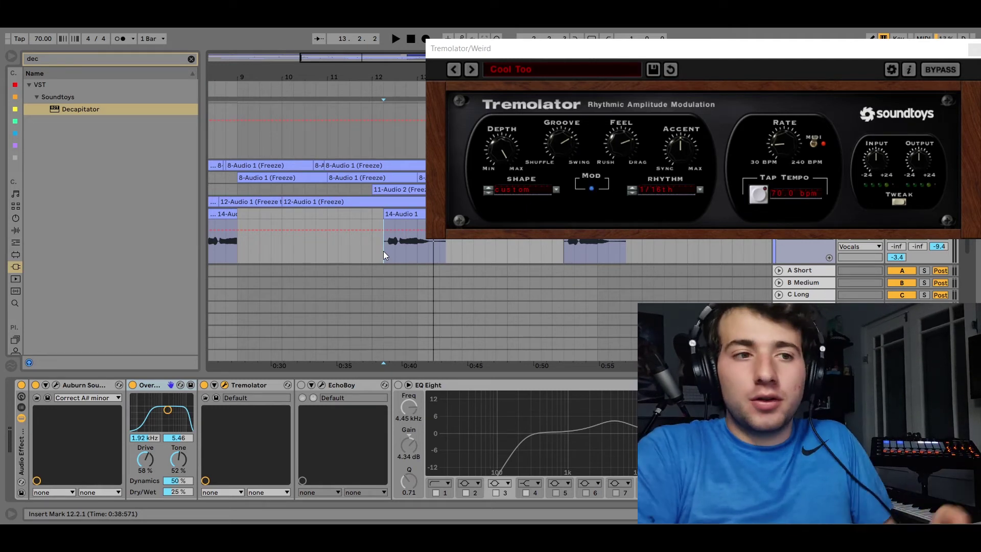
pyautogui.click(633, 193)
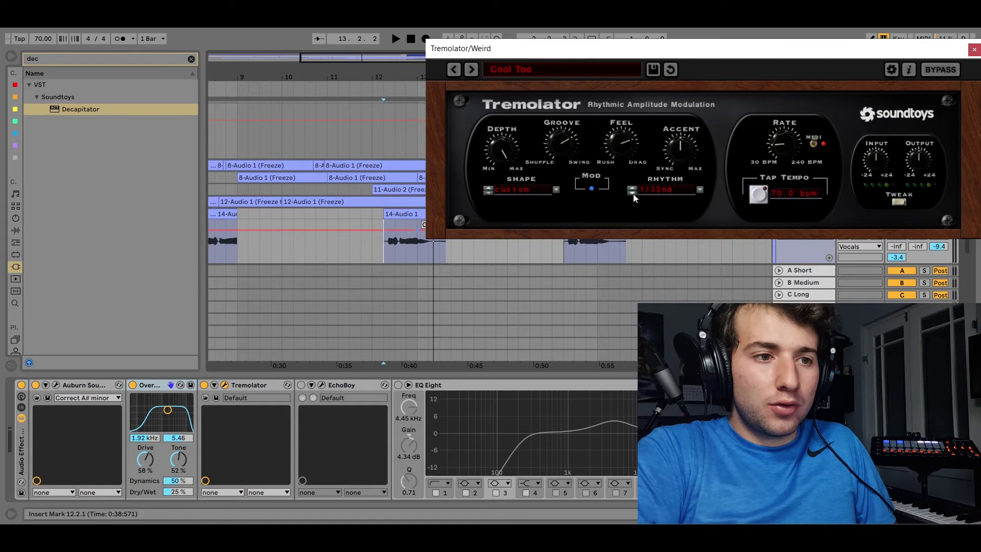
pyautogui.click(632, 192)
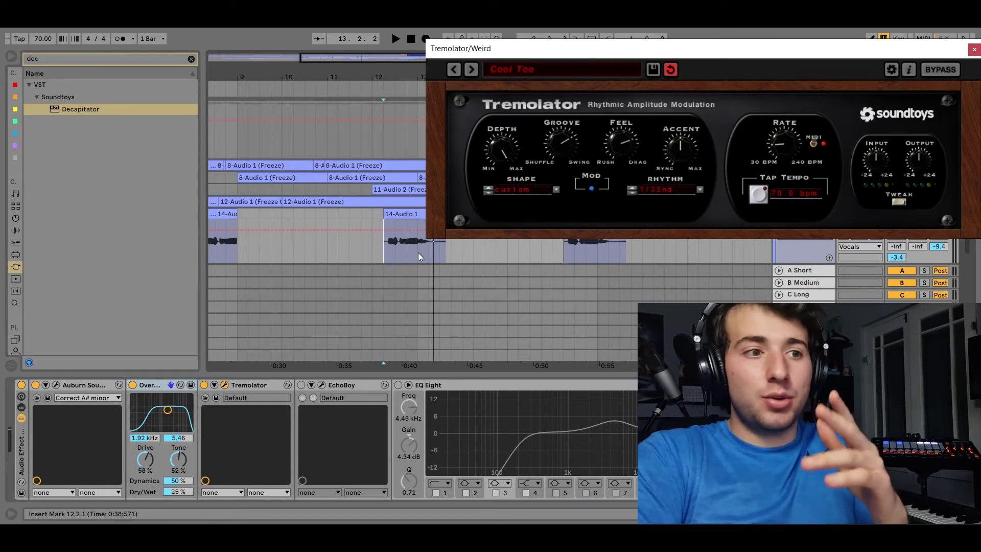
pyautogui.press('space')
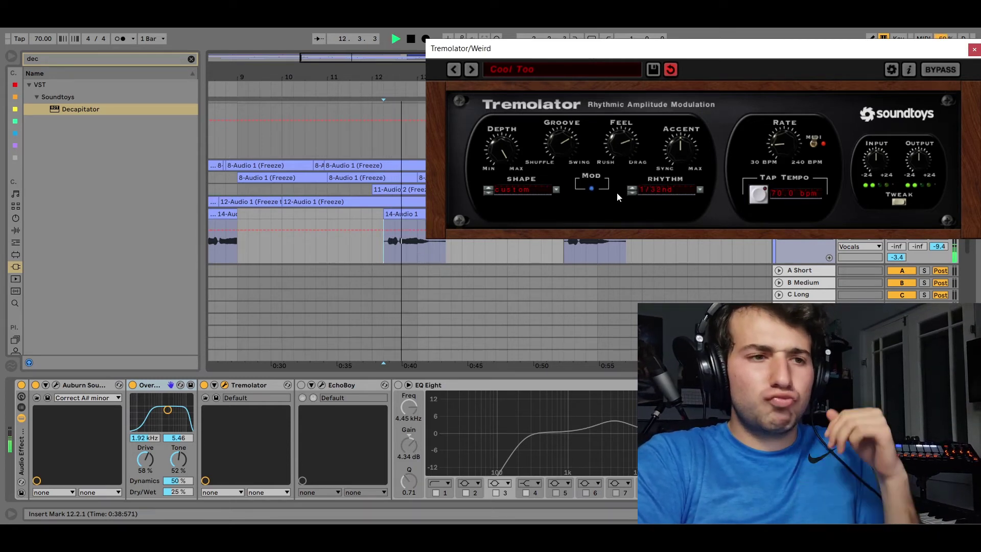
pyautogui.press('space')
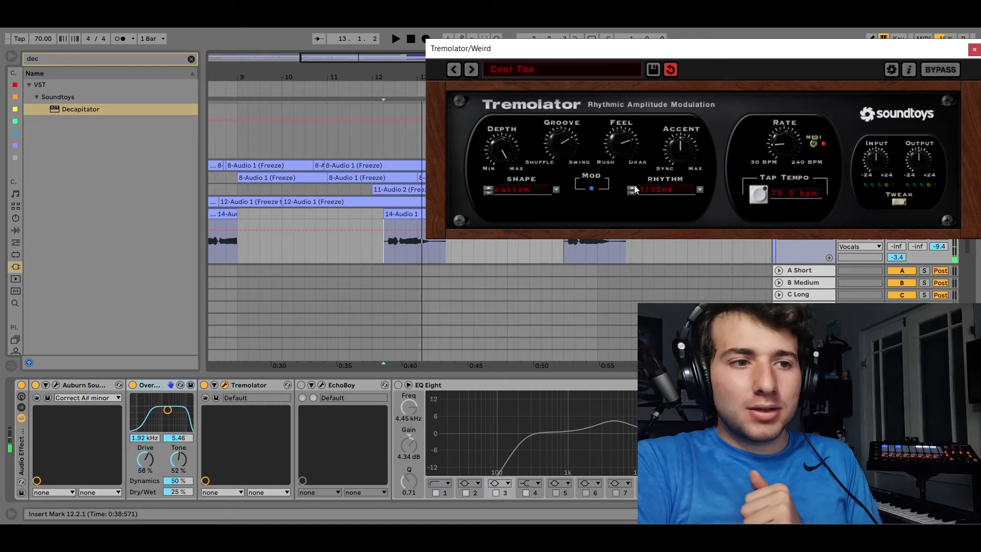
pyautogui.click(633, 186)
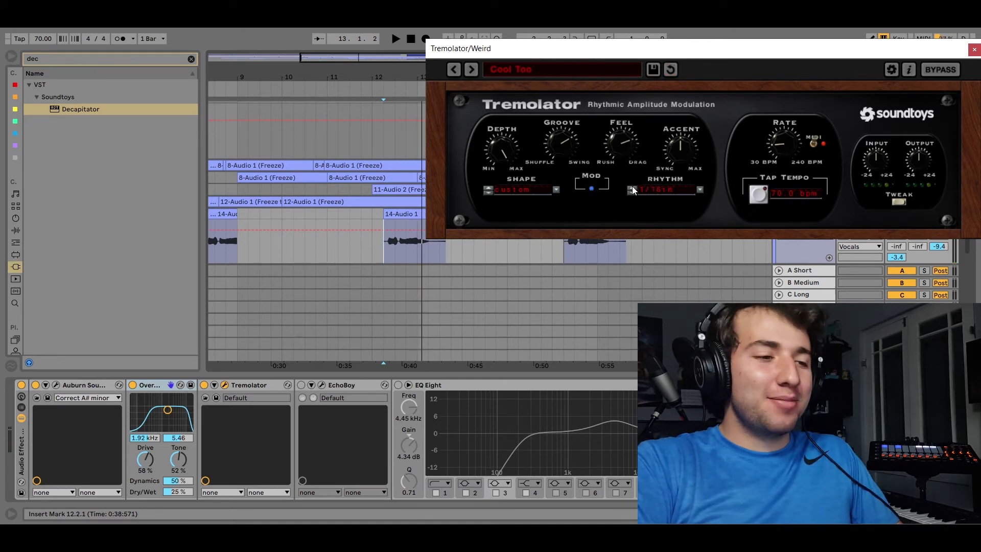
pyautogui.click(974, 49)
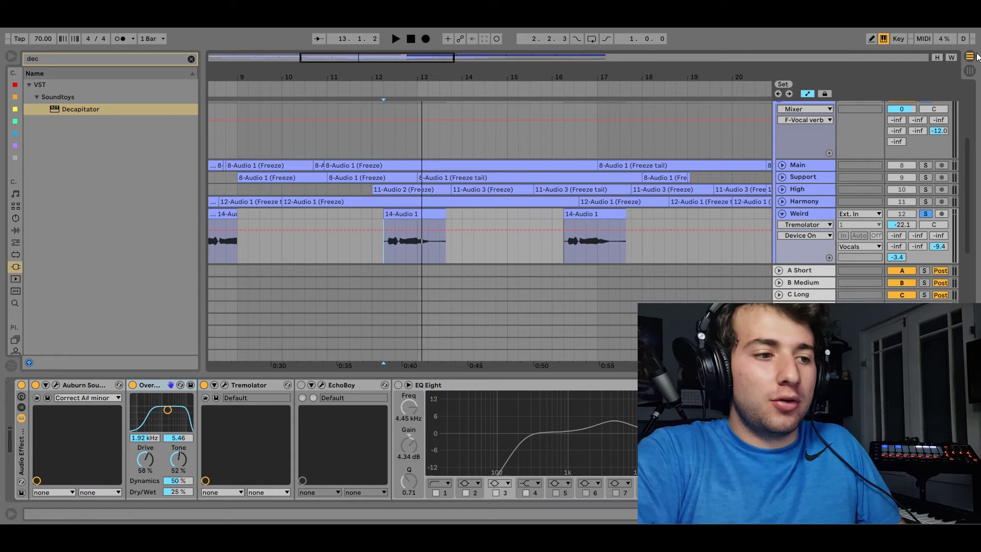
# Audition the EchoBoy echo from 12.2.1, then switch on EQ Eight and select band 1.
pyautogui.click(321, 385)
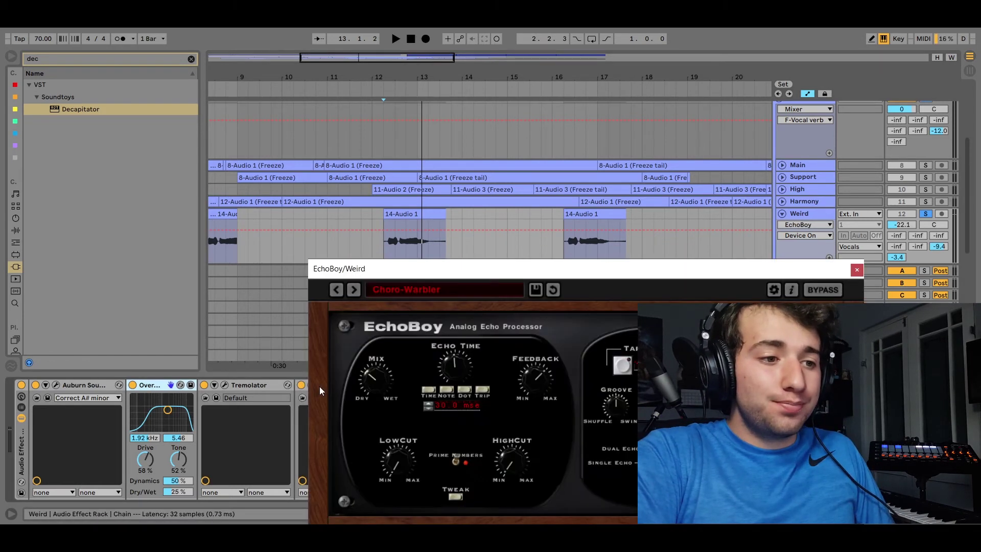
pyautogui.click(379, 254)
pyautogui.press('space')
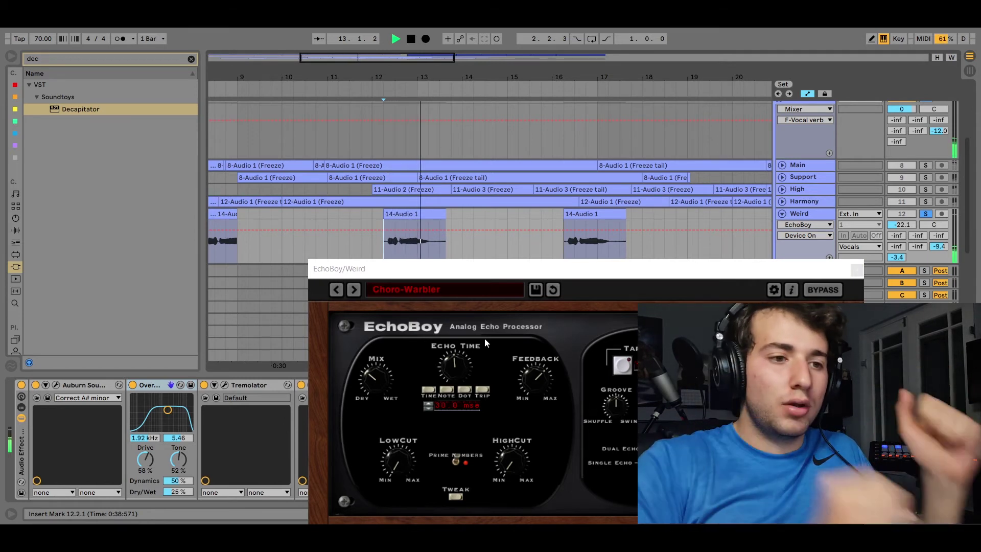
pyautogui.click(856, 268)
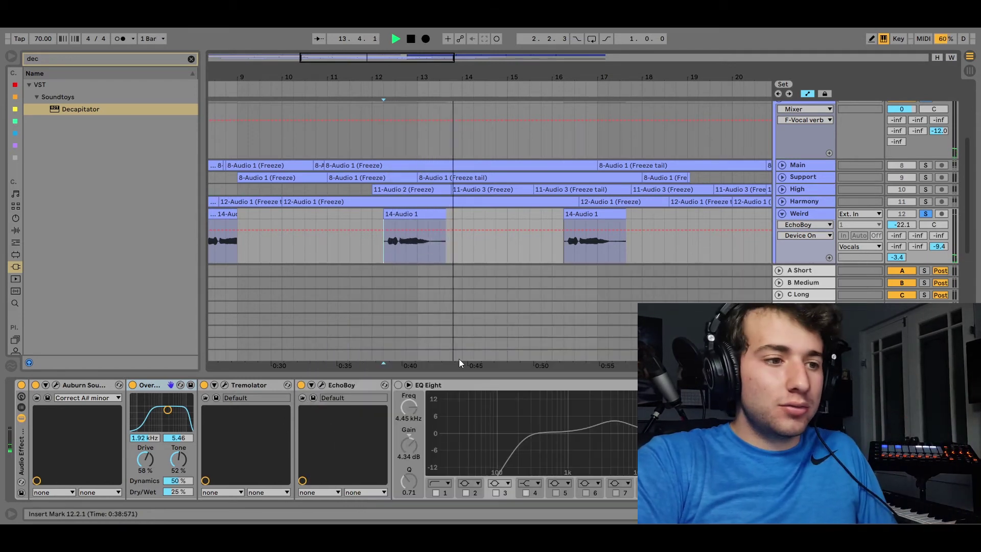
pyautogui.press('space')
pyautogui.click(398, 384)
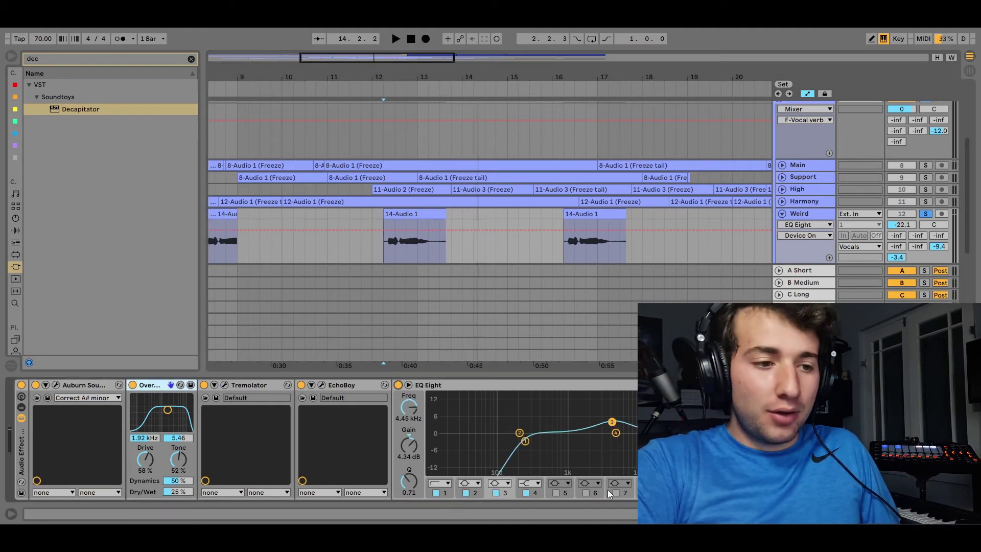
pyautogui.click(525, 441)
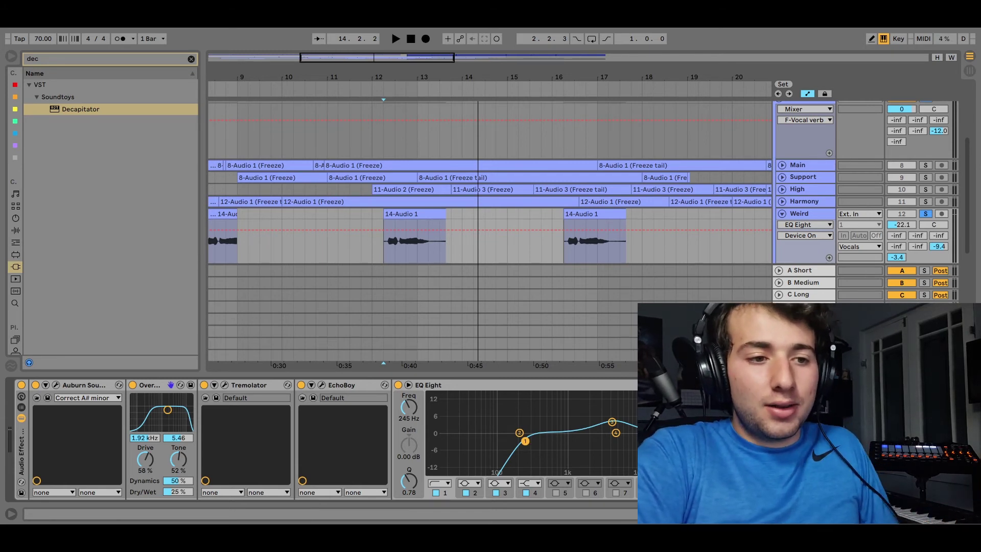
# Zoom out to bars 5–27, play from bar 11, and hide the Detail View.
pyautogui.click(241, 268)
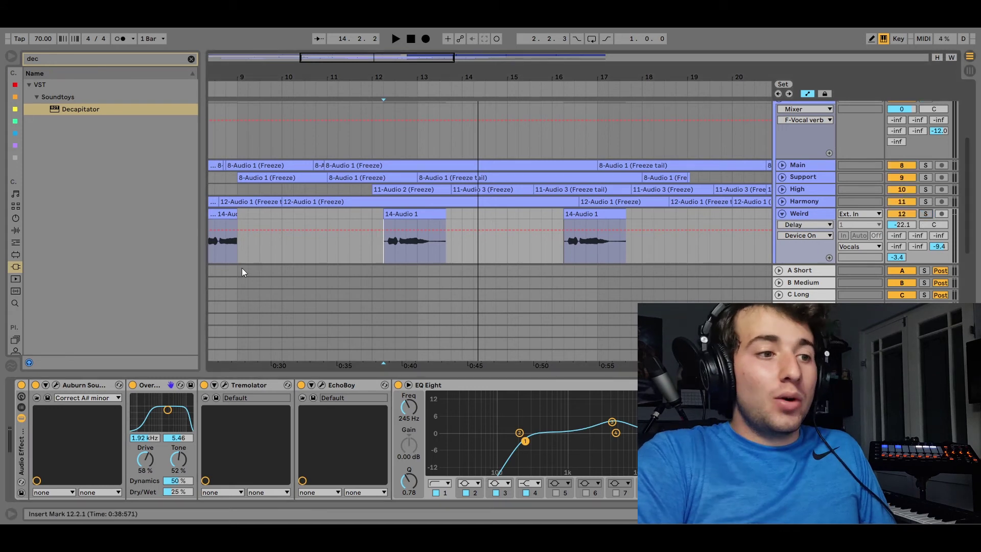
pyautogui.press('-')
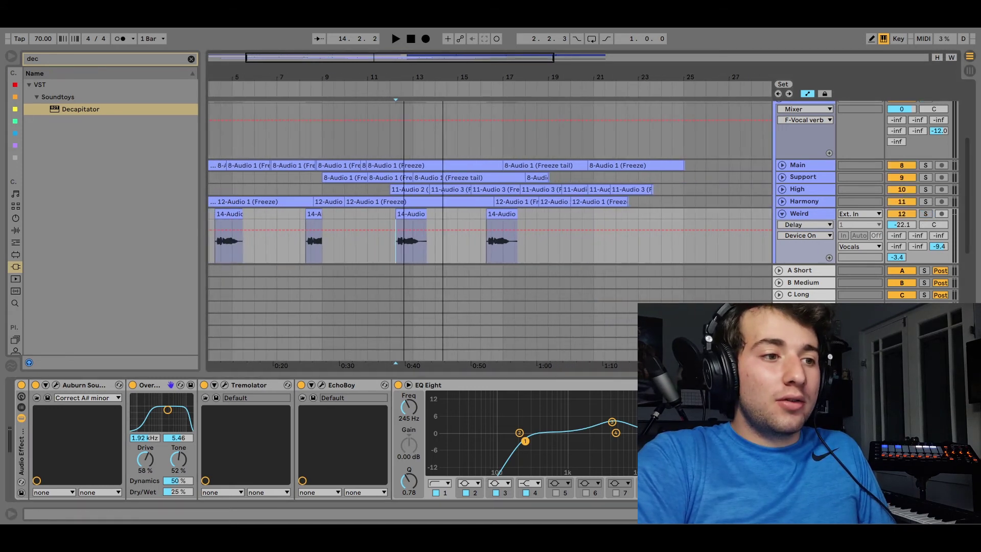
pyautogui.click(367, 247)
pyautogui.press('space')
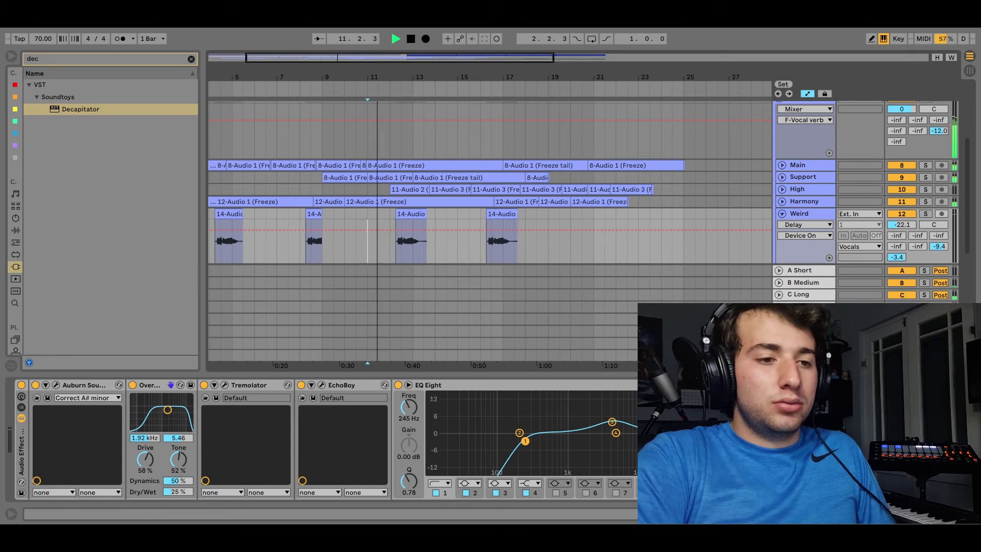
pyautogui.press('super+alt+l')
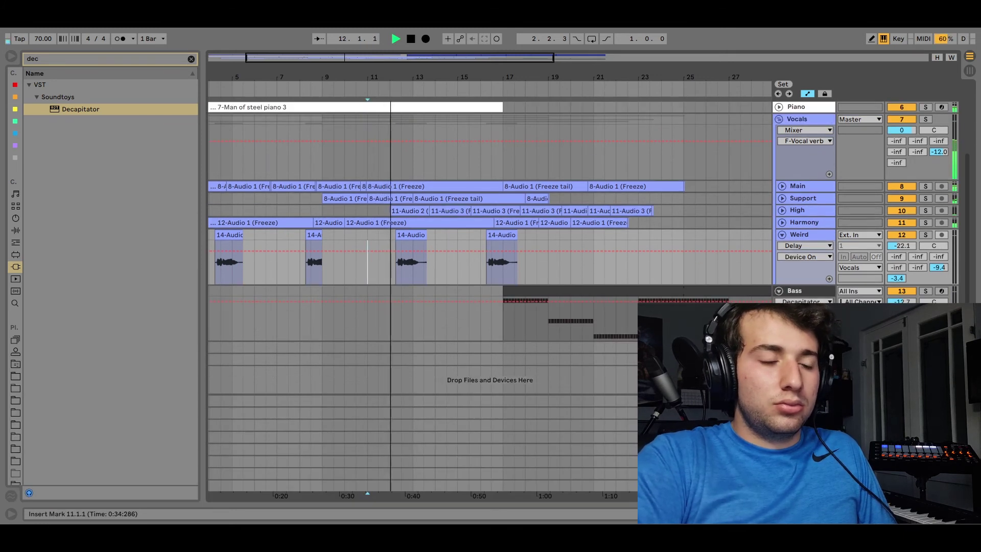